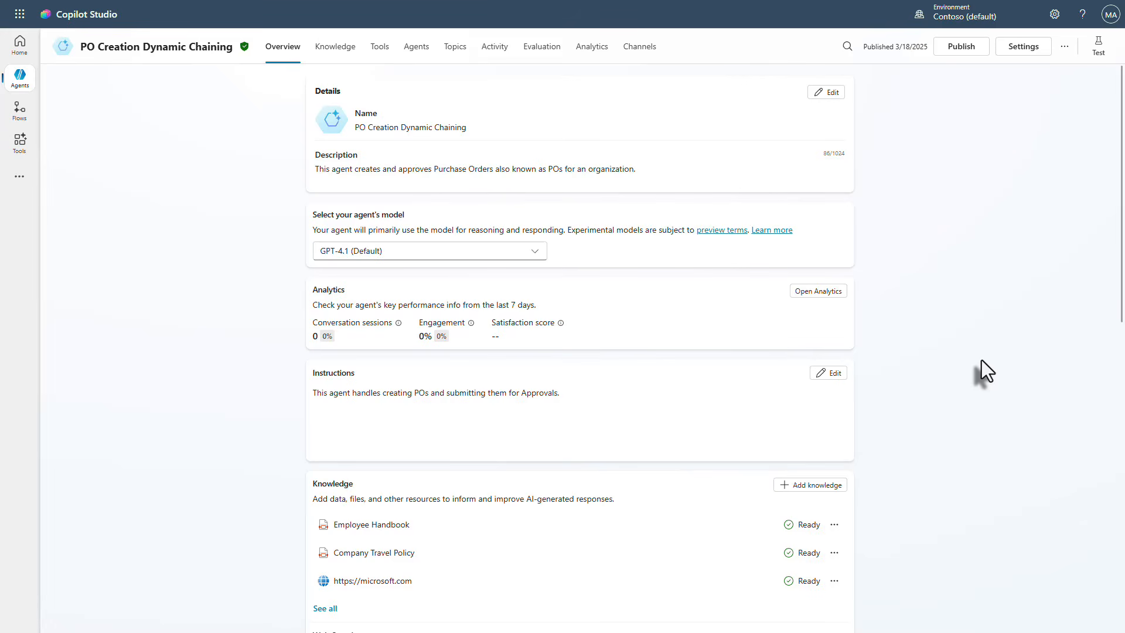
Test the agent by requesting 2 POs for Microsoft, $750 and $1500, both shipping DHL with 60 day terms, then reset and close the test session
left_click(1098, 48)
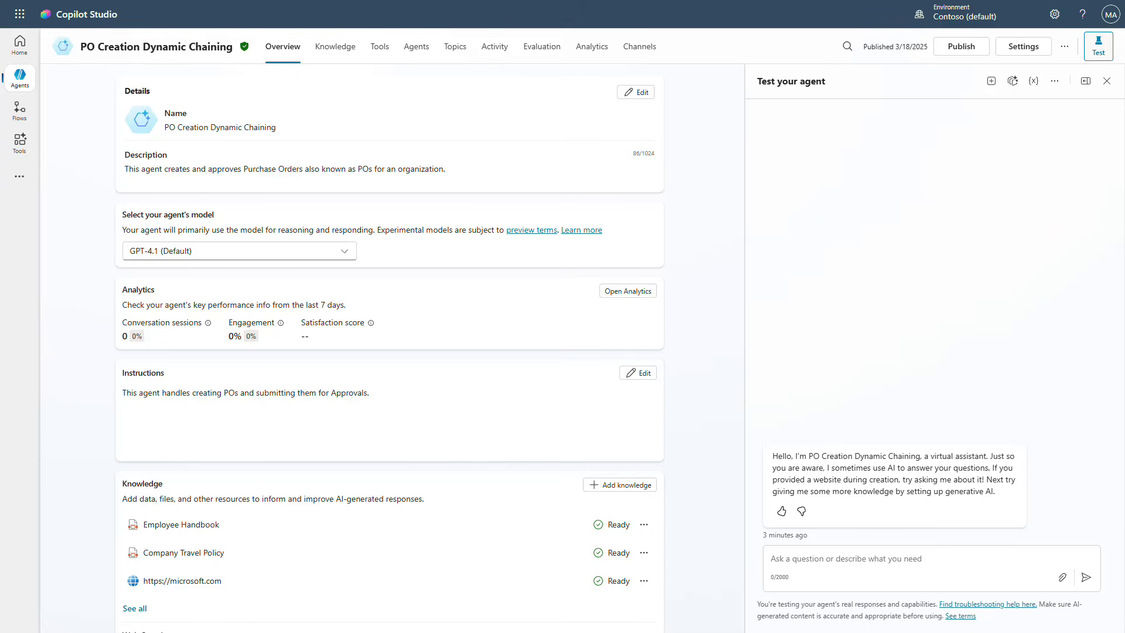
left_click(799, 562)
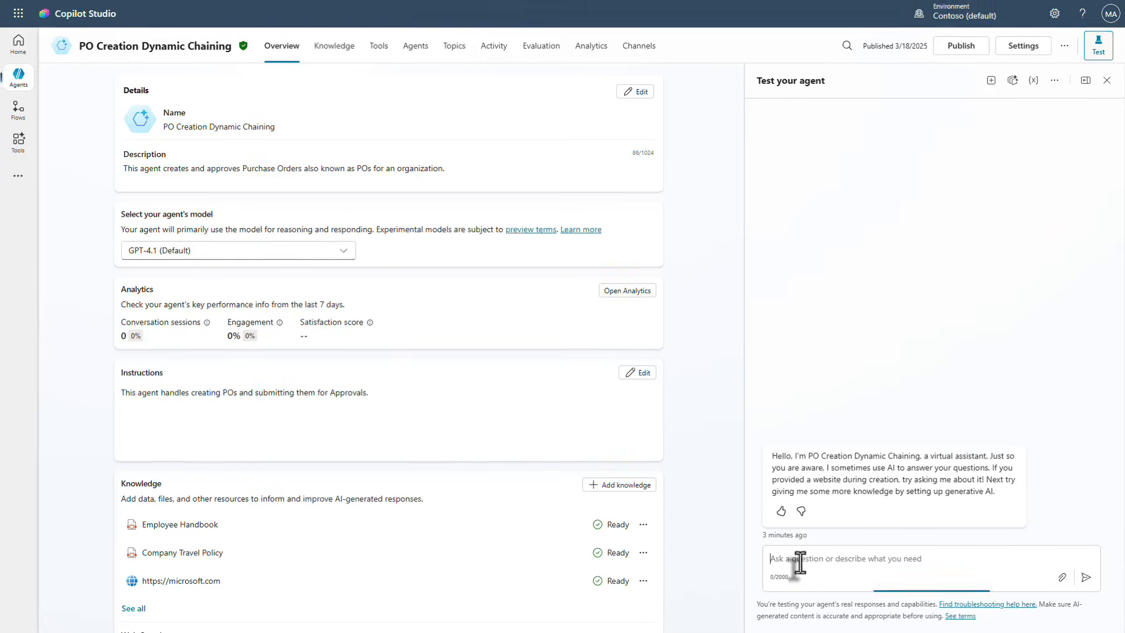
type("I need to create 2 POs for Microsoft one for $750 and one for $1500 that both ship DHL and have 60 day terms.")
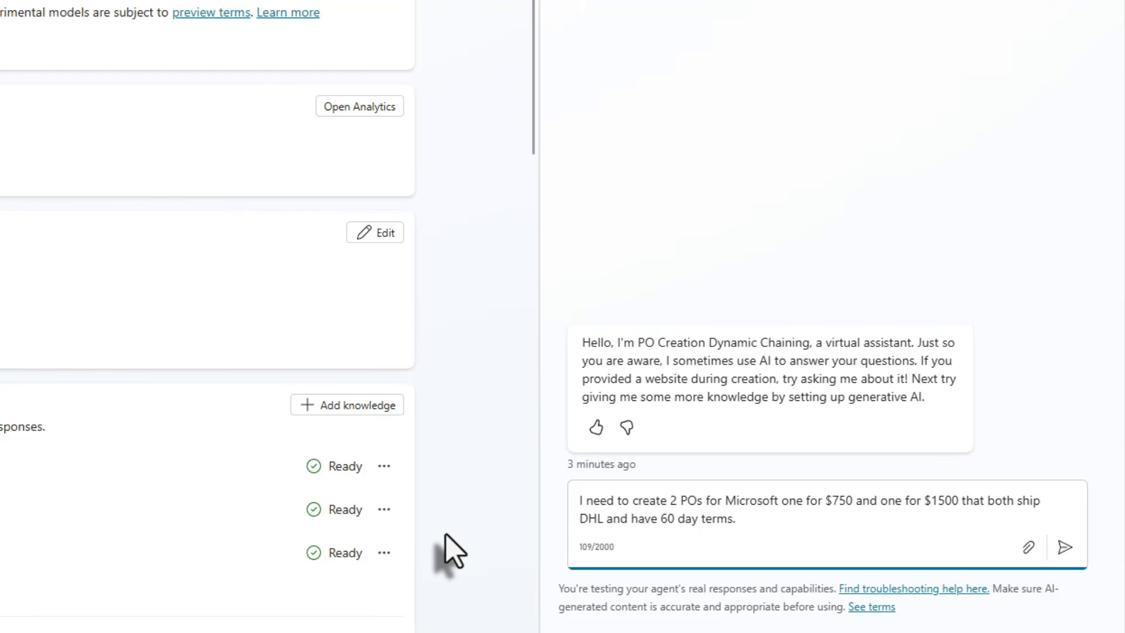
key("Return")
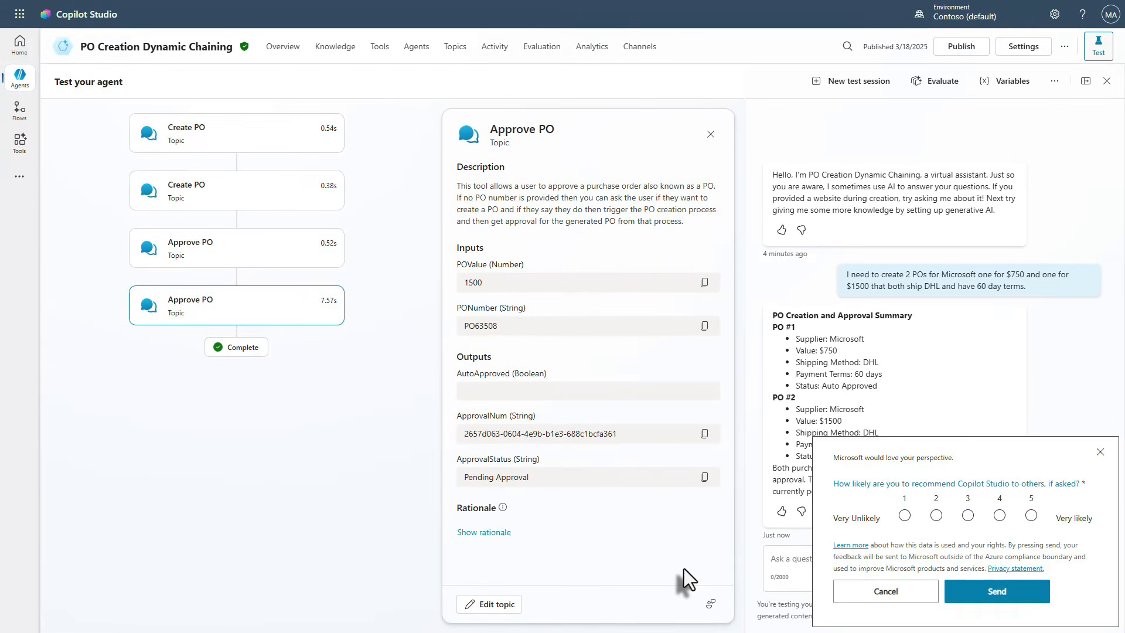
left_click(1099, 452)
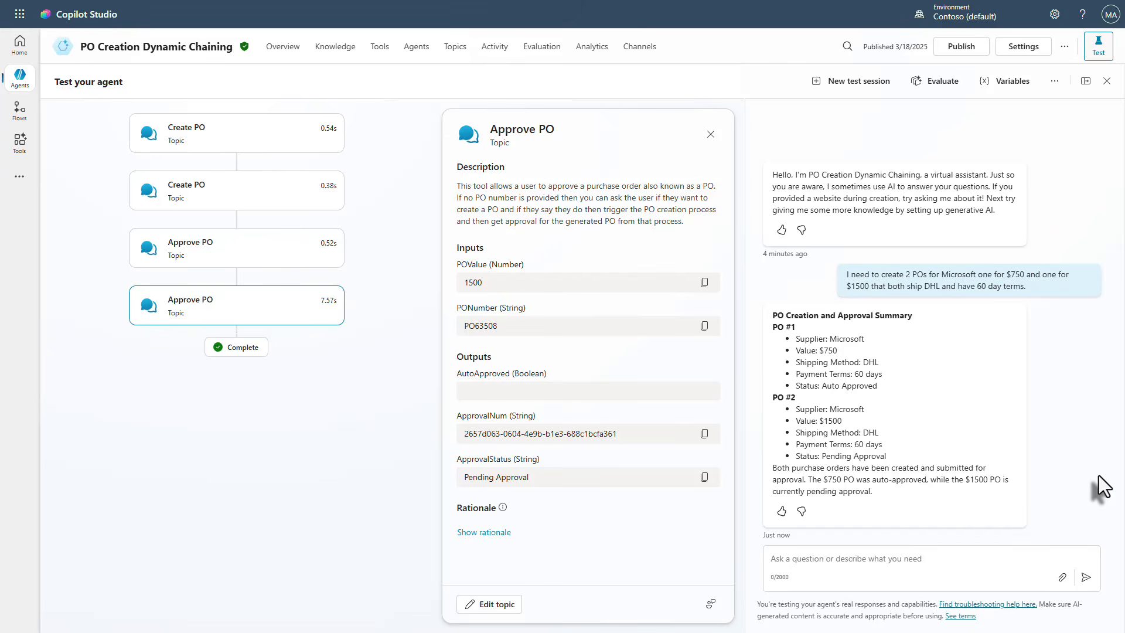
left_click(846, 81)
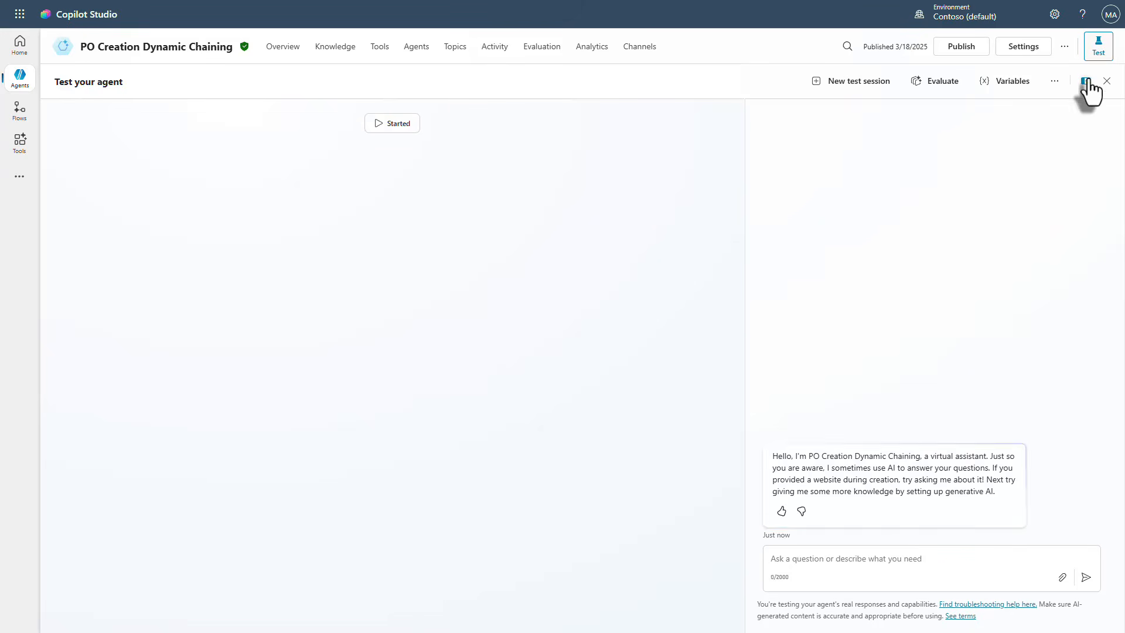
left_click(1099, 52)
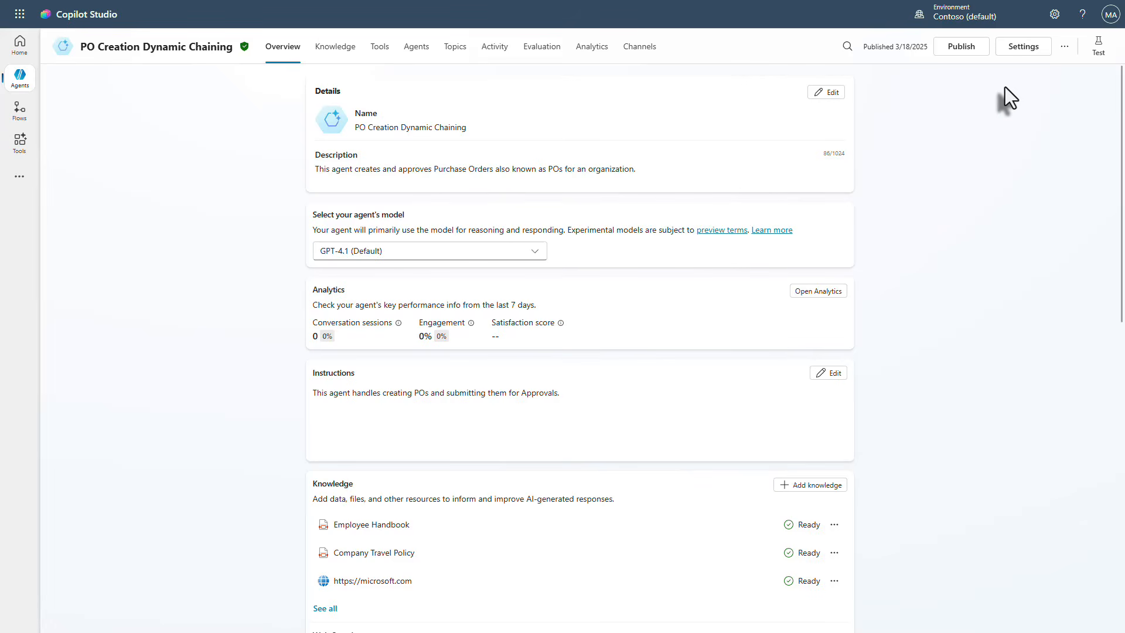
Turn on File uploads and Code interpreter in the agent's generative AI settings and save the changes
left_click(1023, 49)
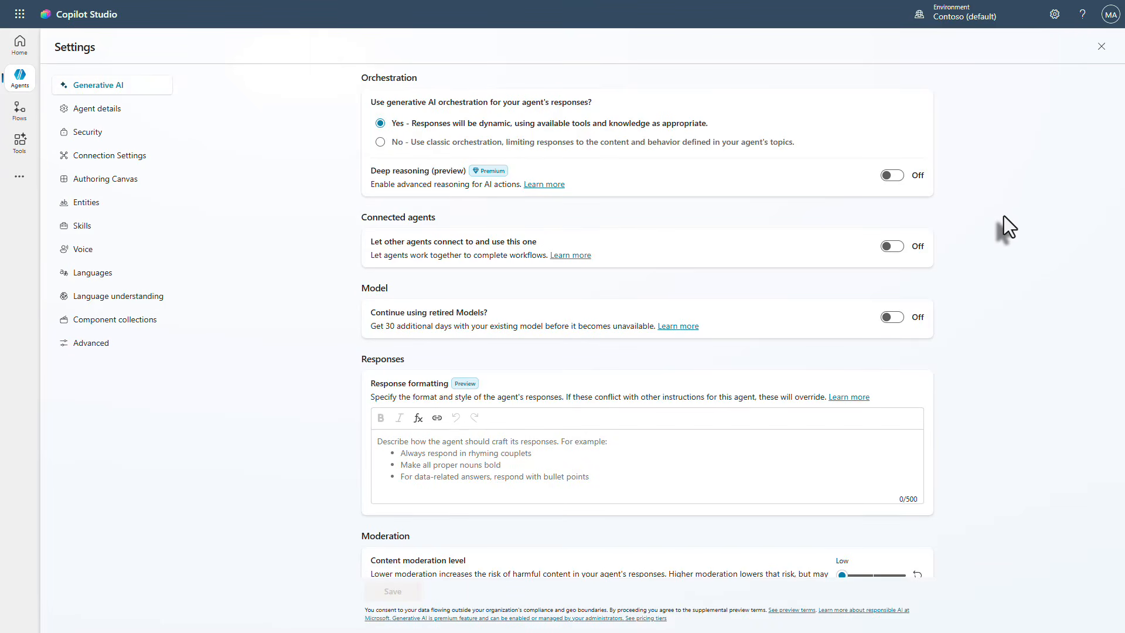
scroll(821, 289, "down", 10)
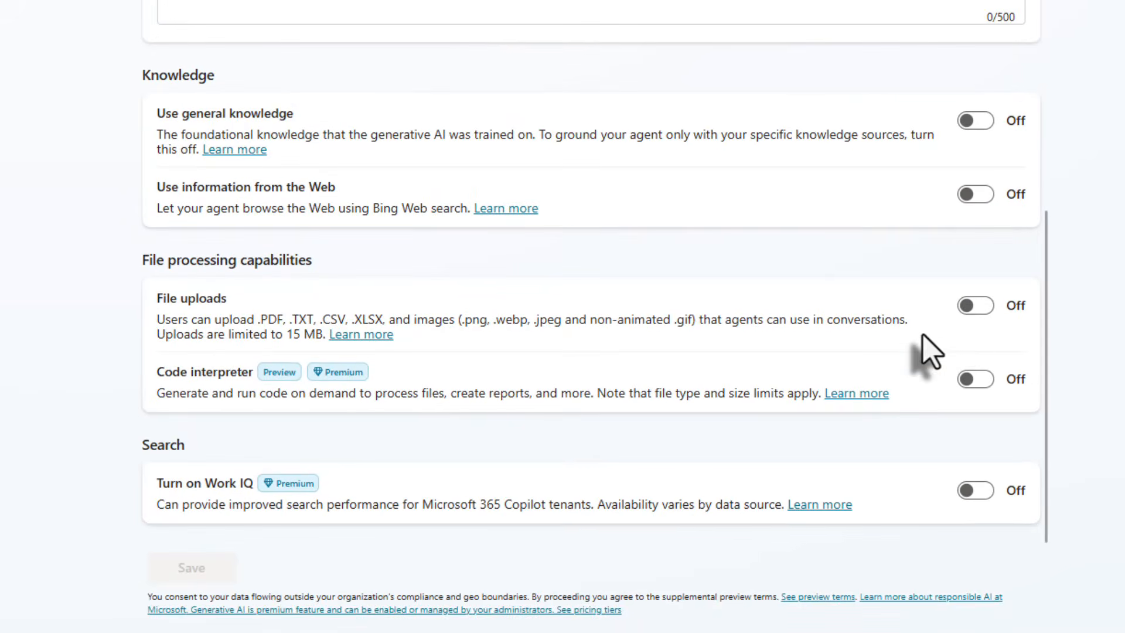
left_click(974, 306)
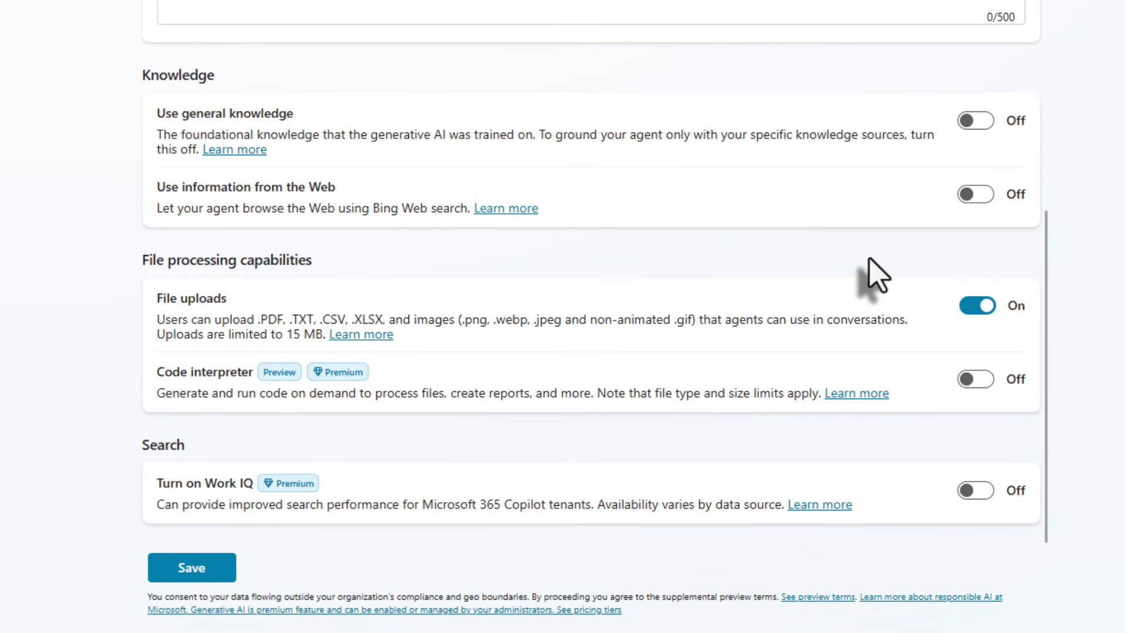
left_click(970, 387)
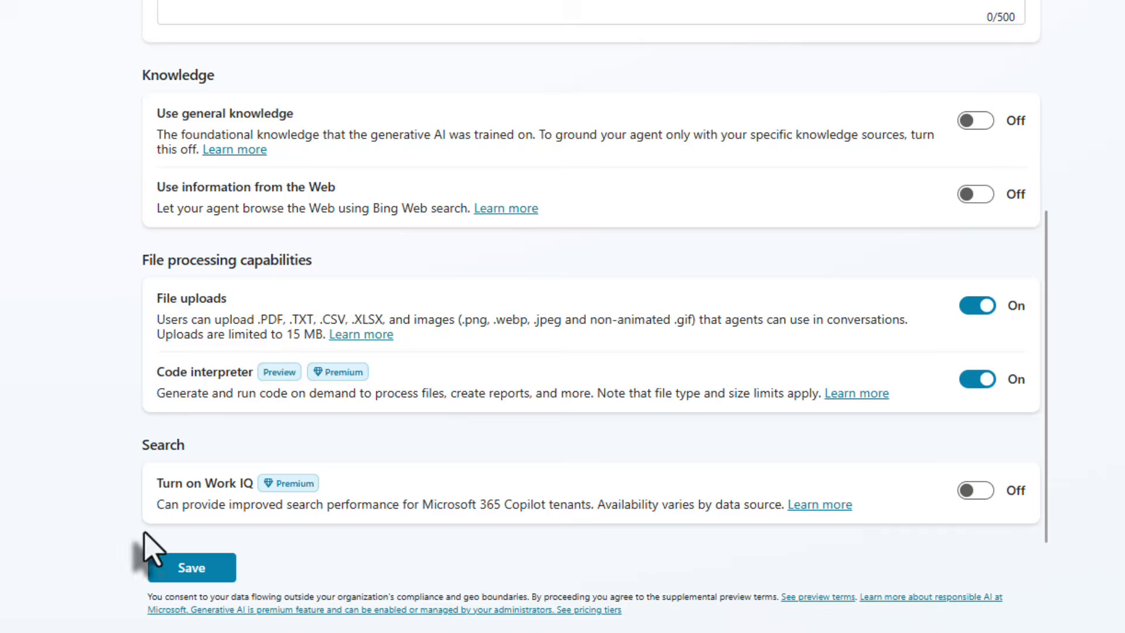
left_click(176, 571)
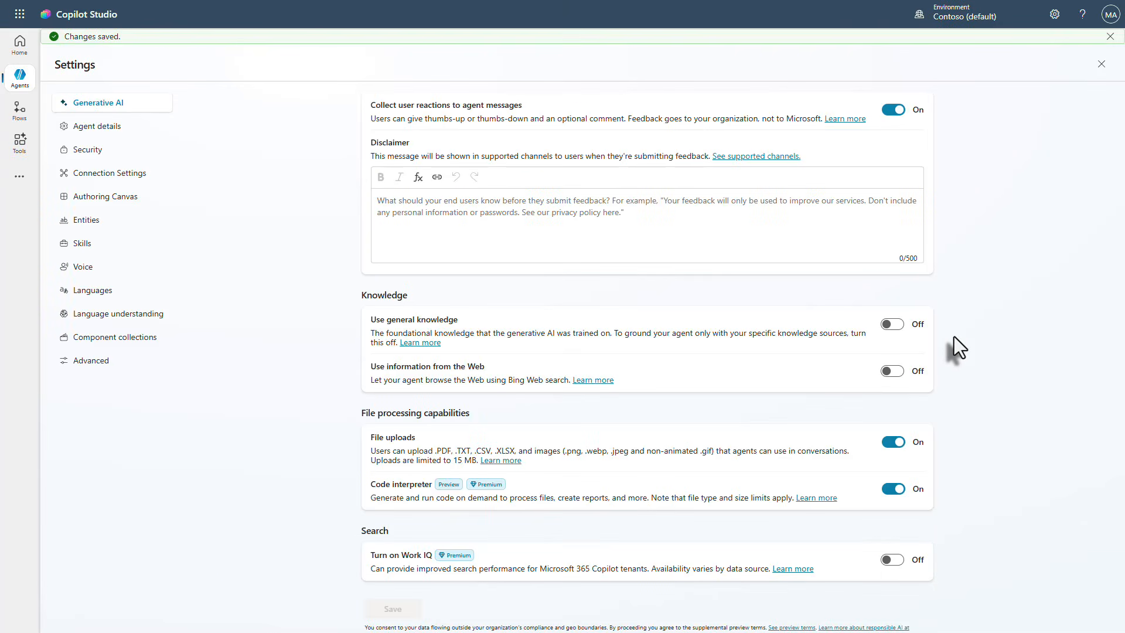
left_click(1102, 64)
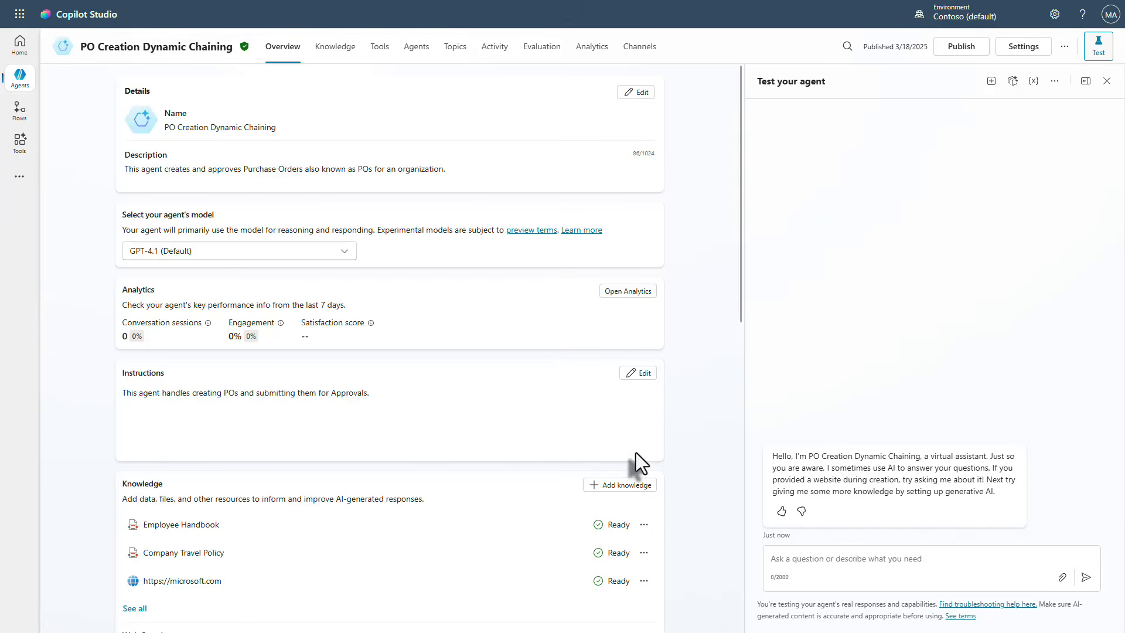
Add and save instructions to extract key invoice data points using code interpreter, including all inputs needed when using Create PO
left_click(641, 373)
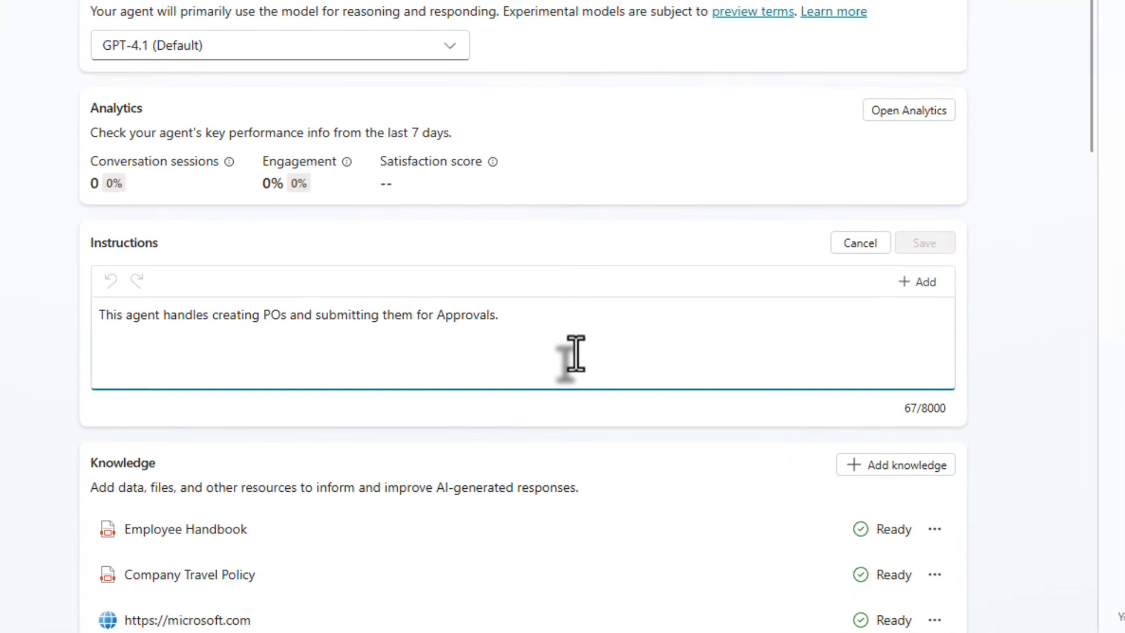
key("Return")
key("Return")
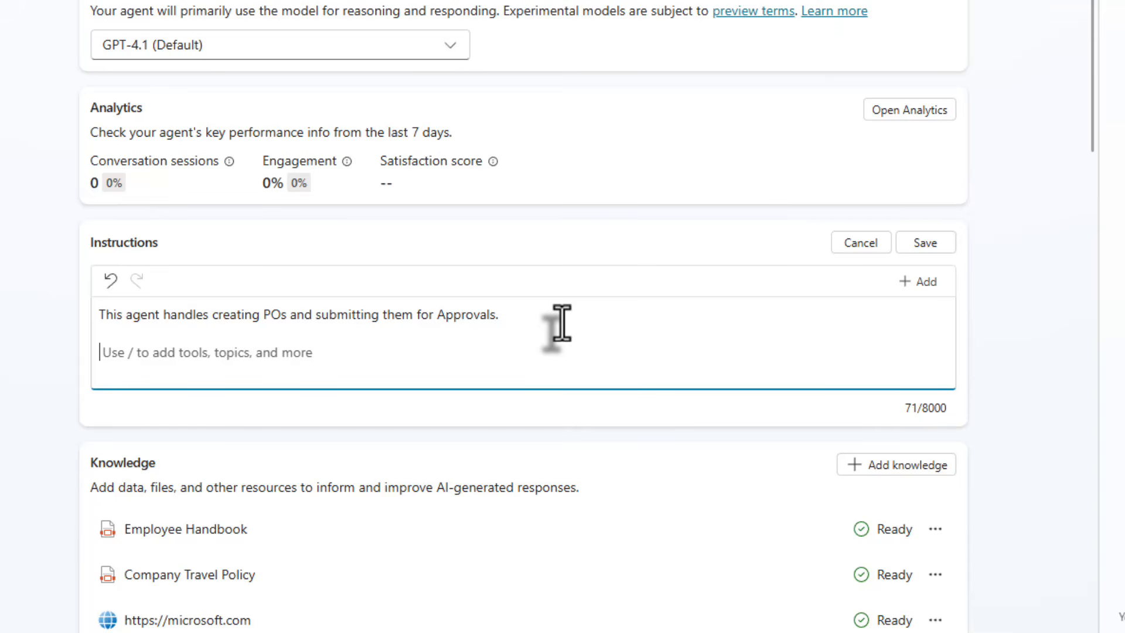
type("When processing invoices, you will need to extract the key data points out of the files using code interpreter.  When processing invoices make sure that you extract all inputs from files needed for the inputs needed when using Create PO")
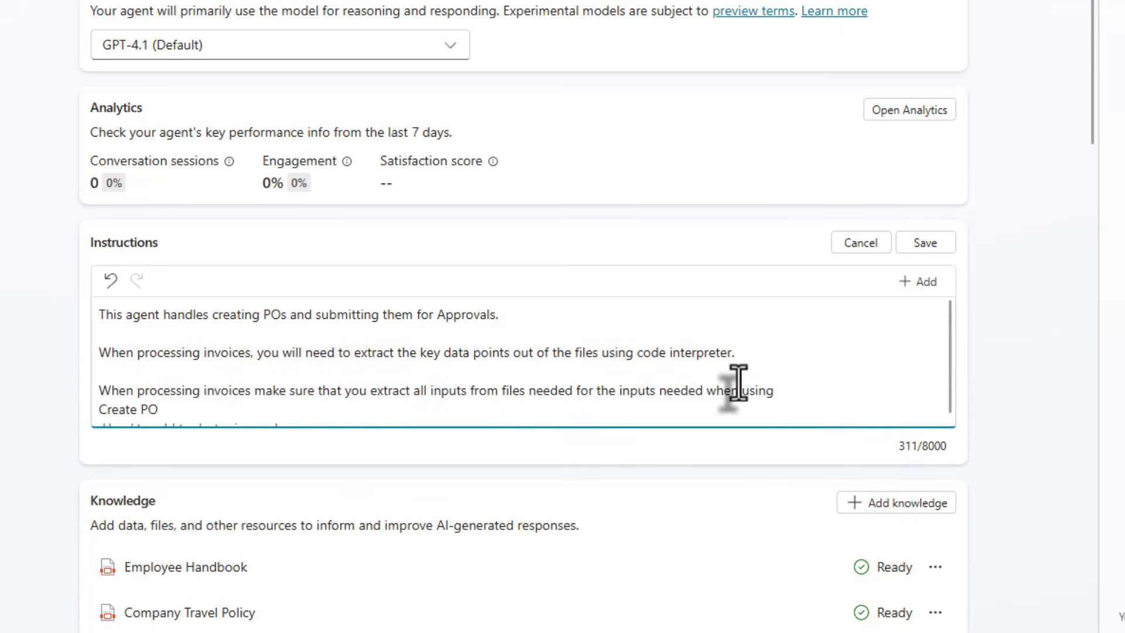
scroll(854, 395, "down", 2)
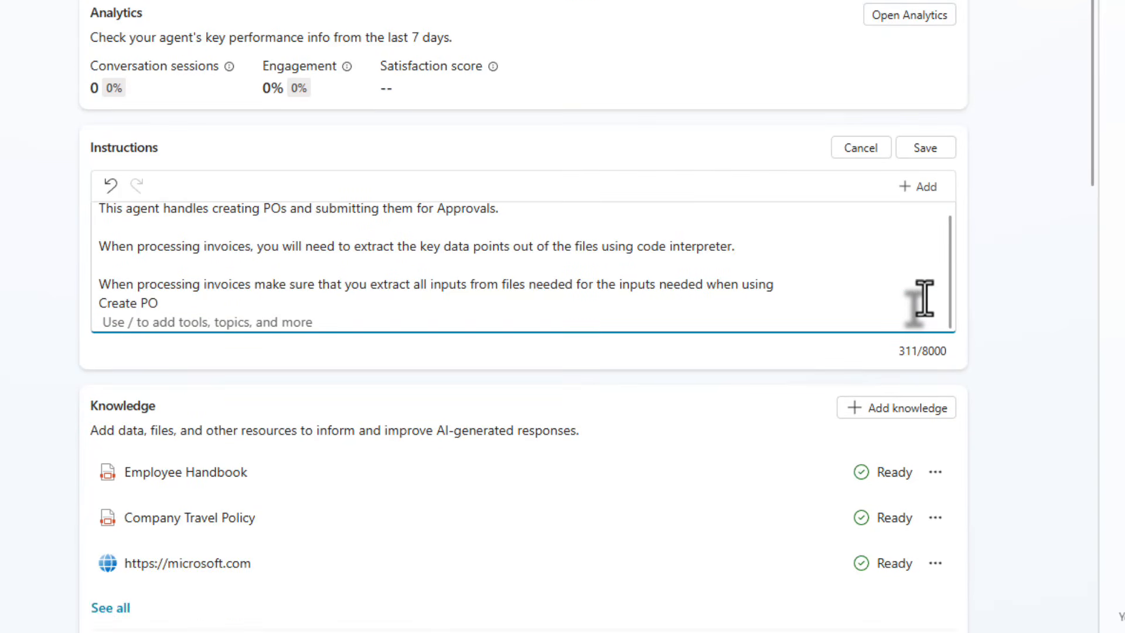
left_click(924, 151)
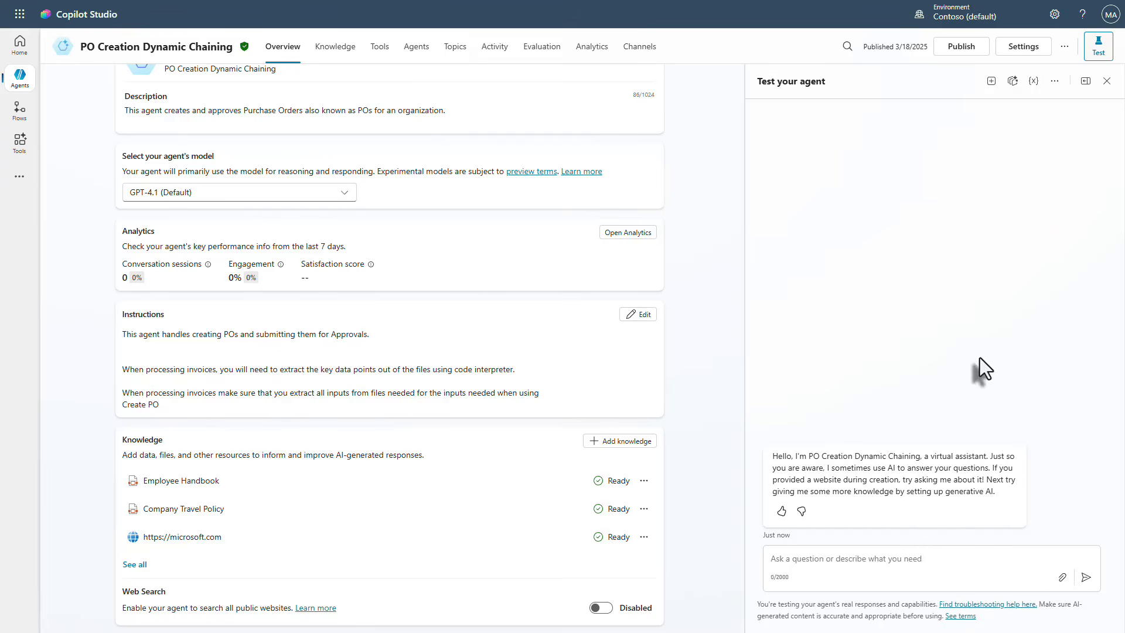
Attach AdventureWorks_Invoice_INV-2026-02884 from the TestInvoices folder to the test chat and send "Make a PO from this invoice"
left_click(1062, 578)
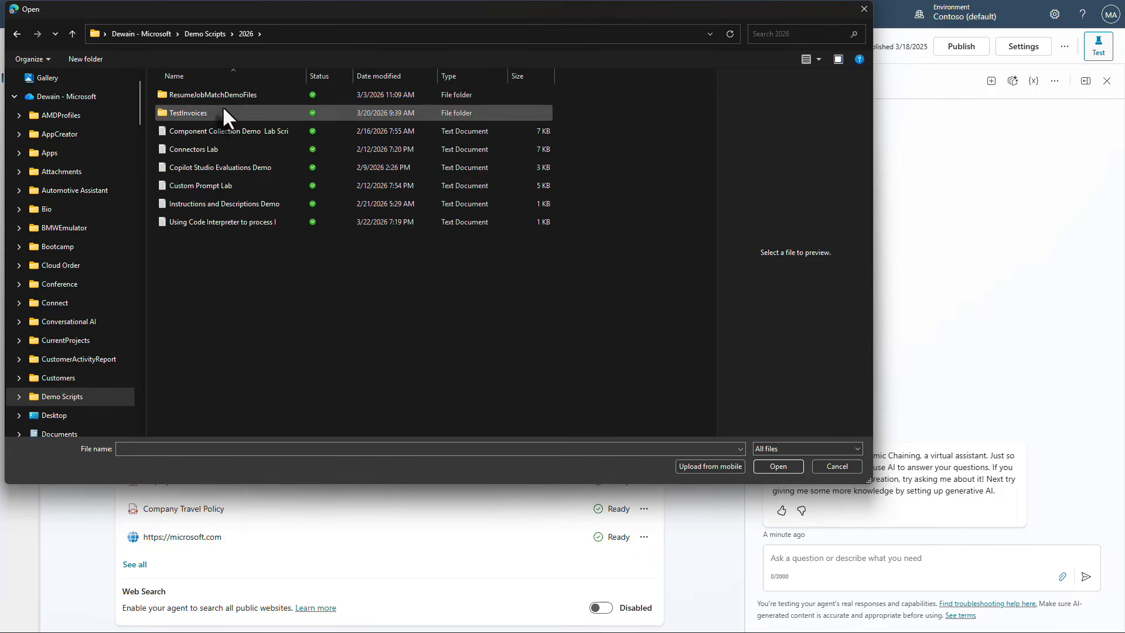
double_click(222, 109)
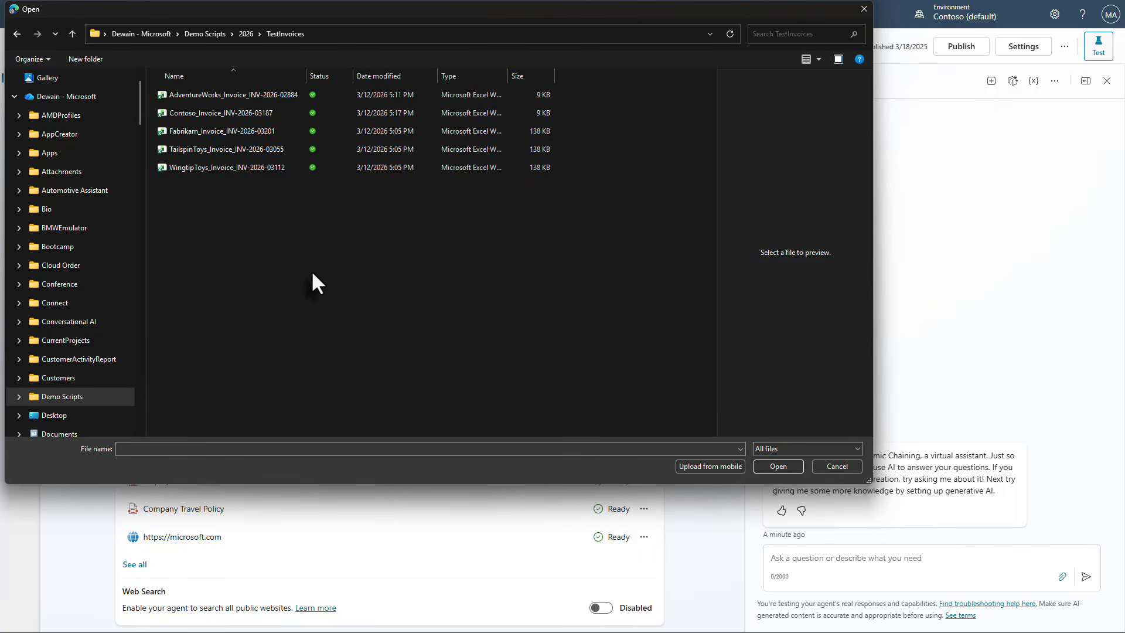
left_click(228, 93)
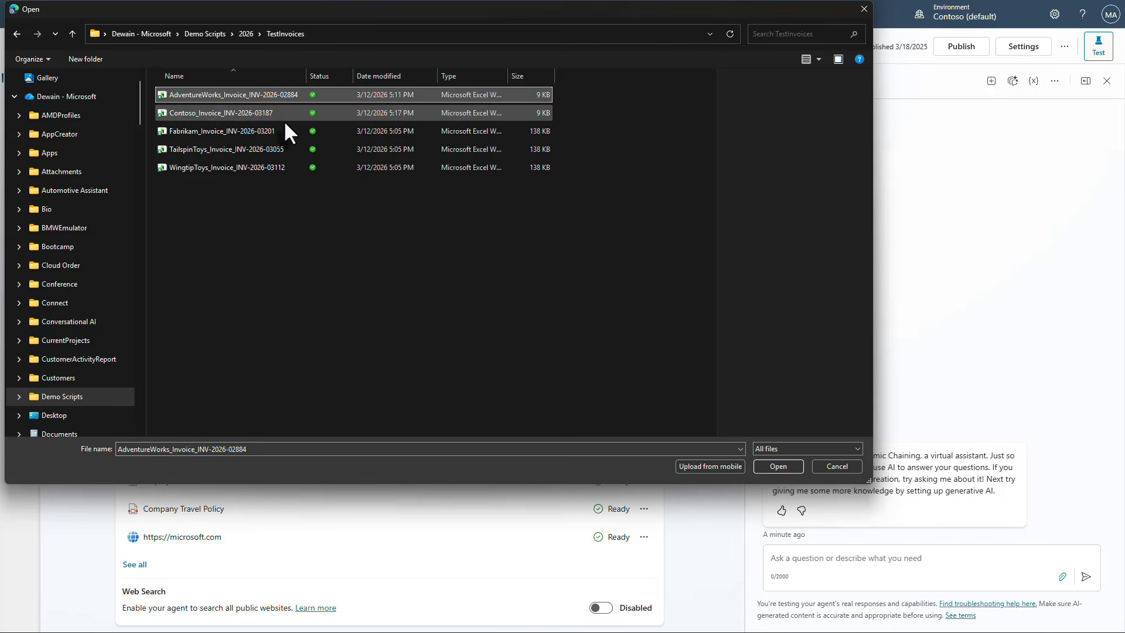
left_click(775, 469)
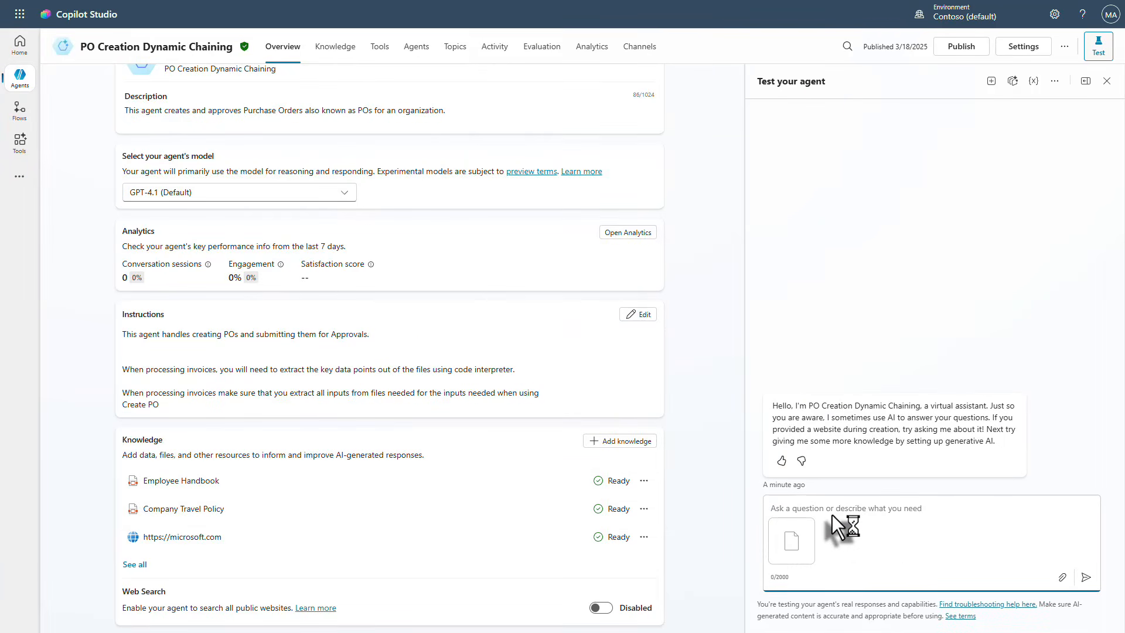
type("Make a PO from this invoice")
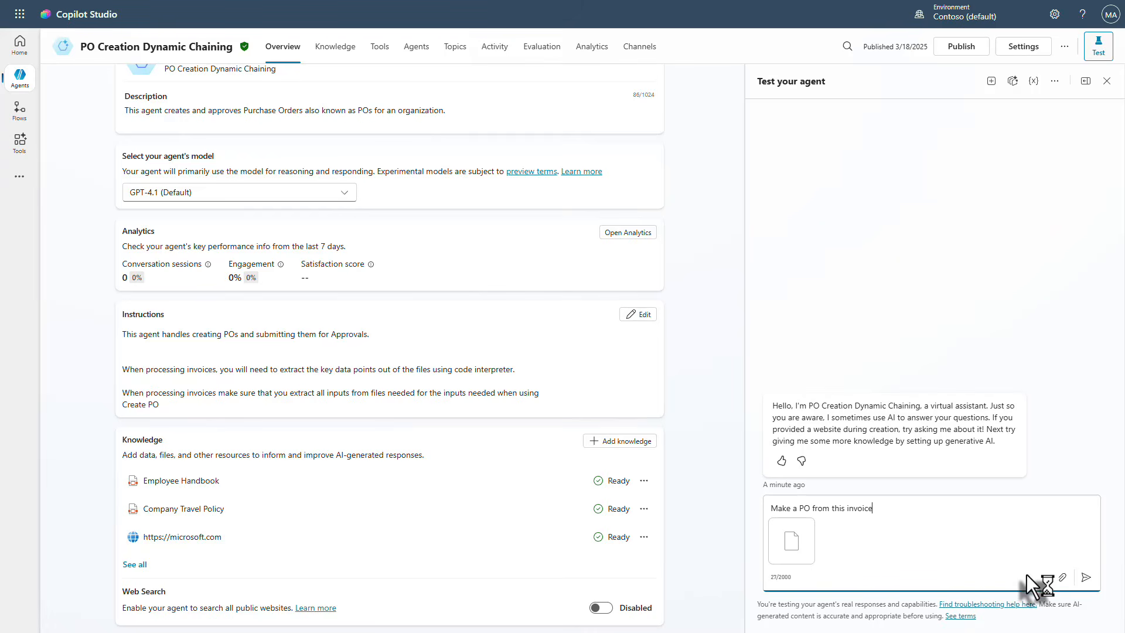
left_click(1086, 578)
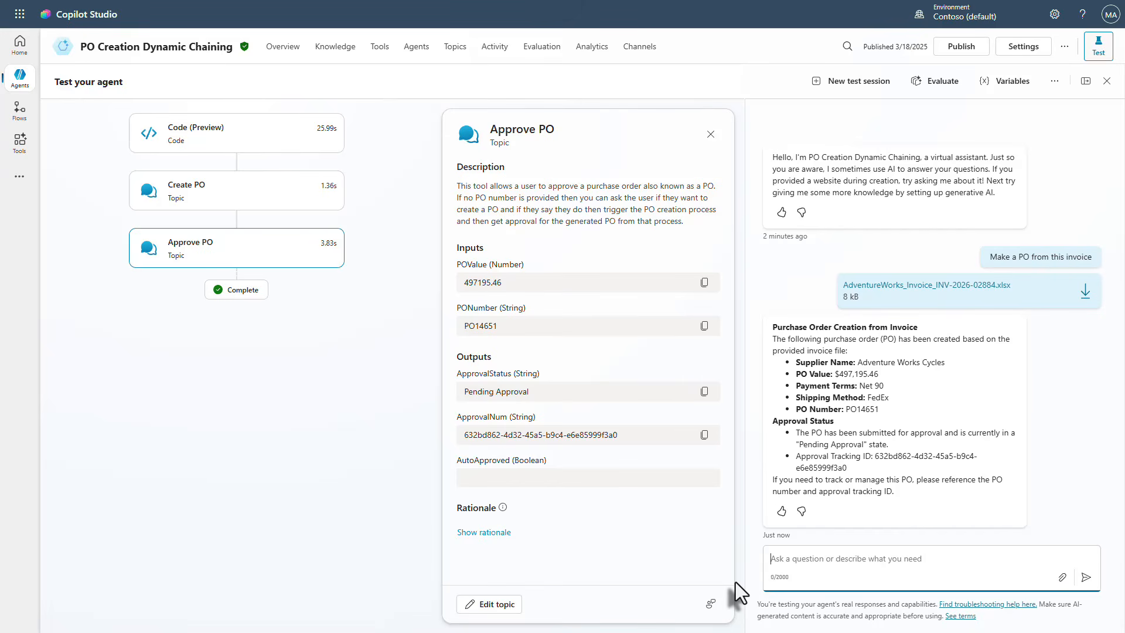
Examine the details of the Code, Create PO and Approve PO stages in the test run
left_click(196, 135)
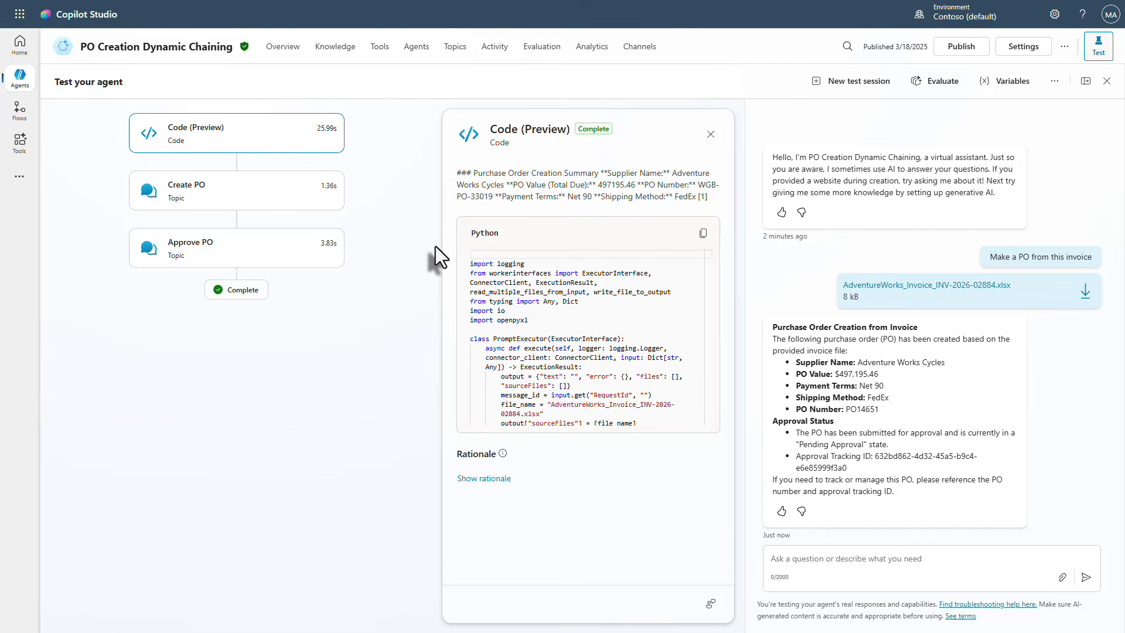
left_click(270, 205)
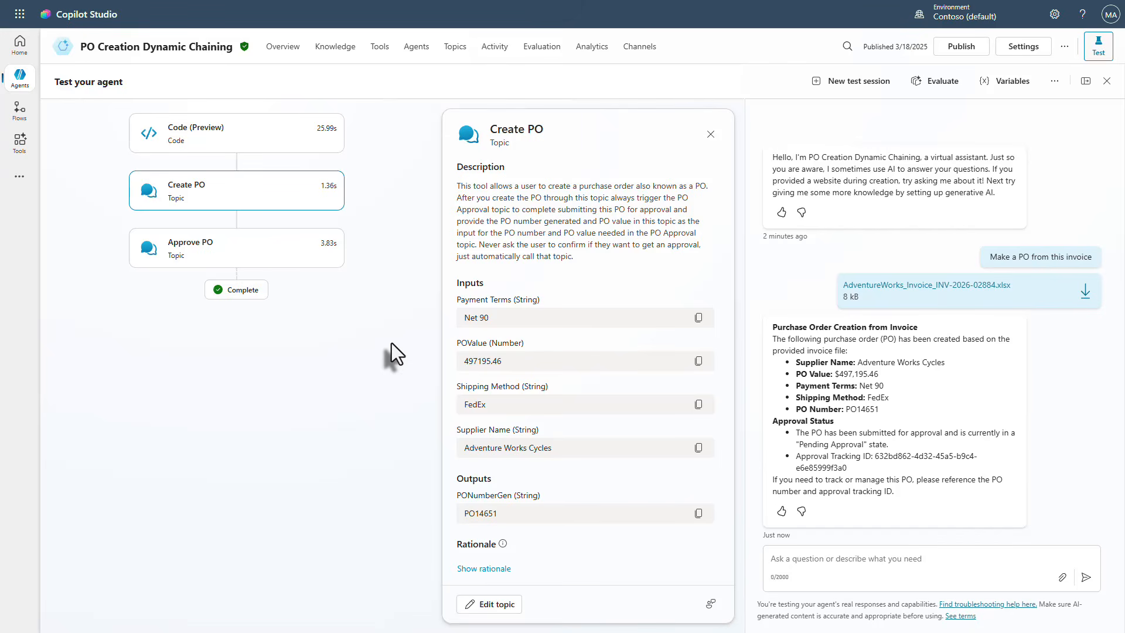
left_click(265, 260)
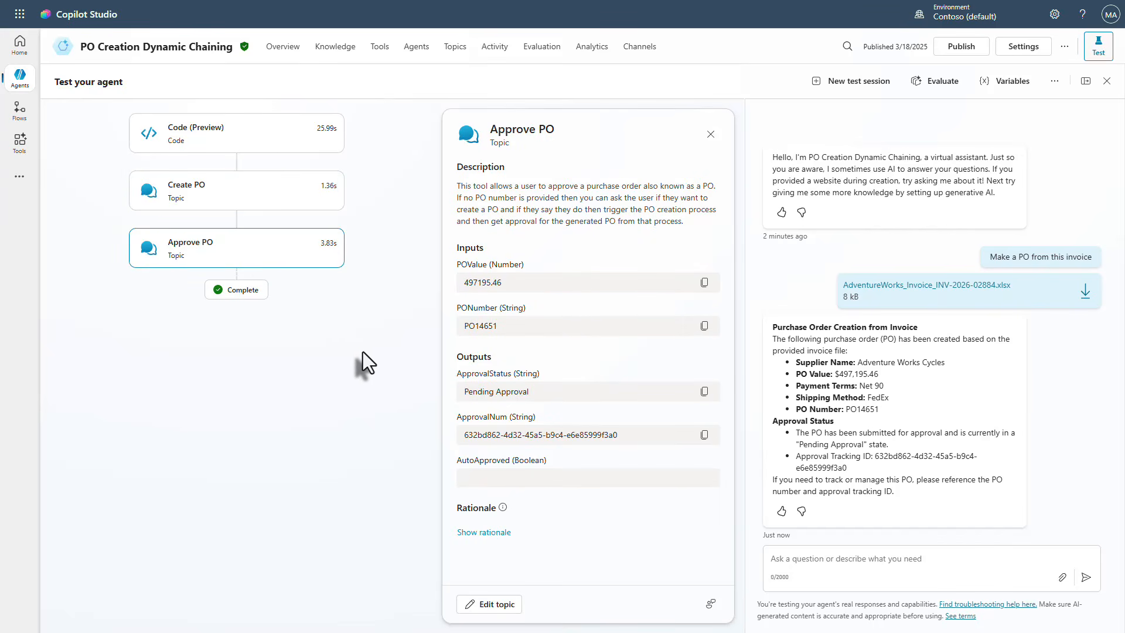
In a new test session, attach the Contoso, Fabrikam and TailspinToys invoices and send "Make POs for these invoices"
left_click(823, 84)
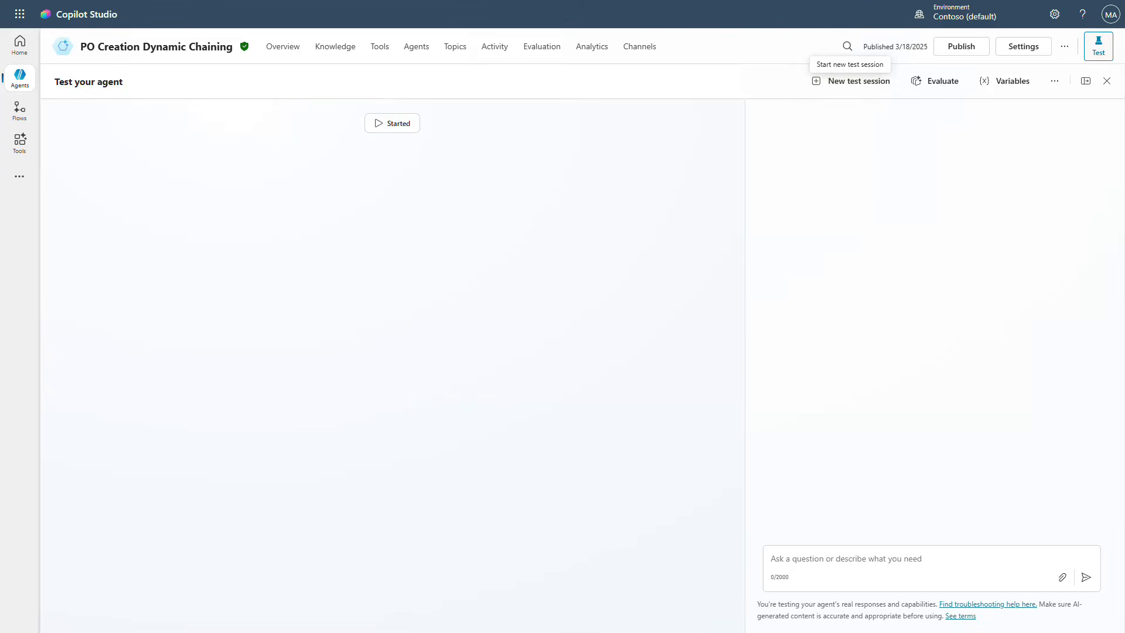
left_click(1063, 579)
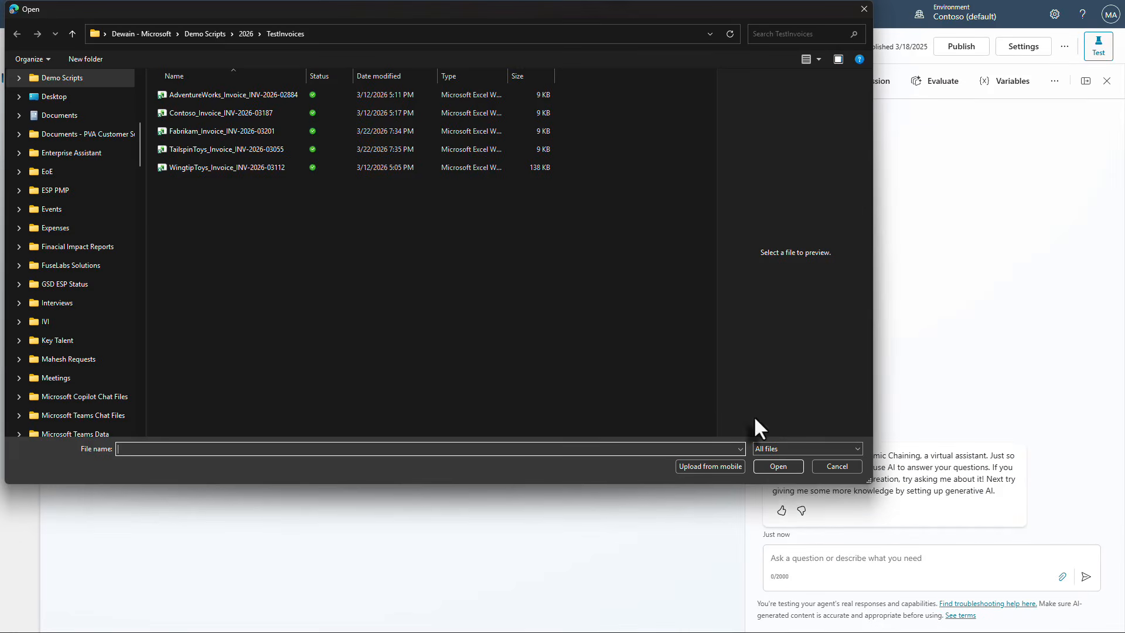
left_click(212, 110)
left_click(216, 145, "shift")
key("Return")
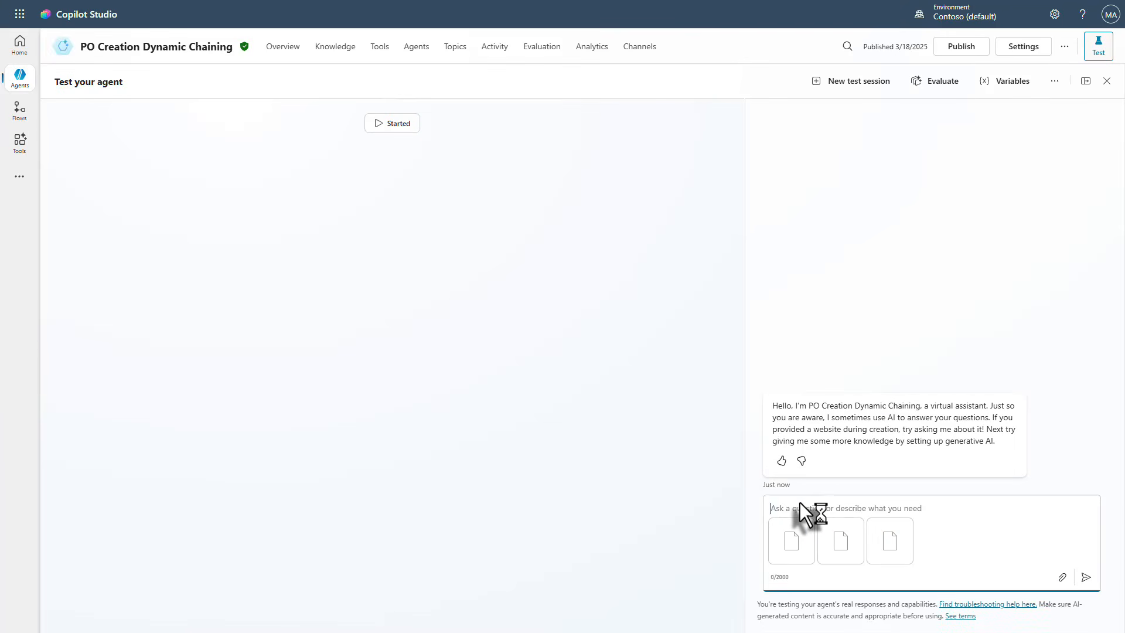
type("Make POs for these invoices")
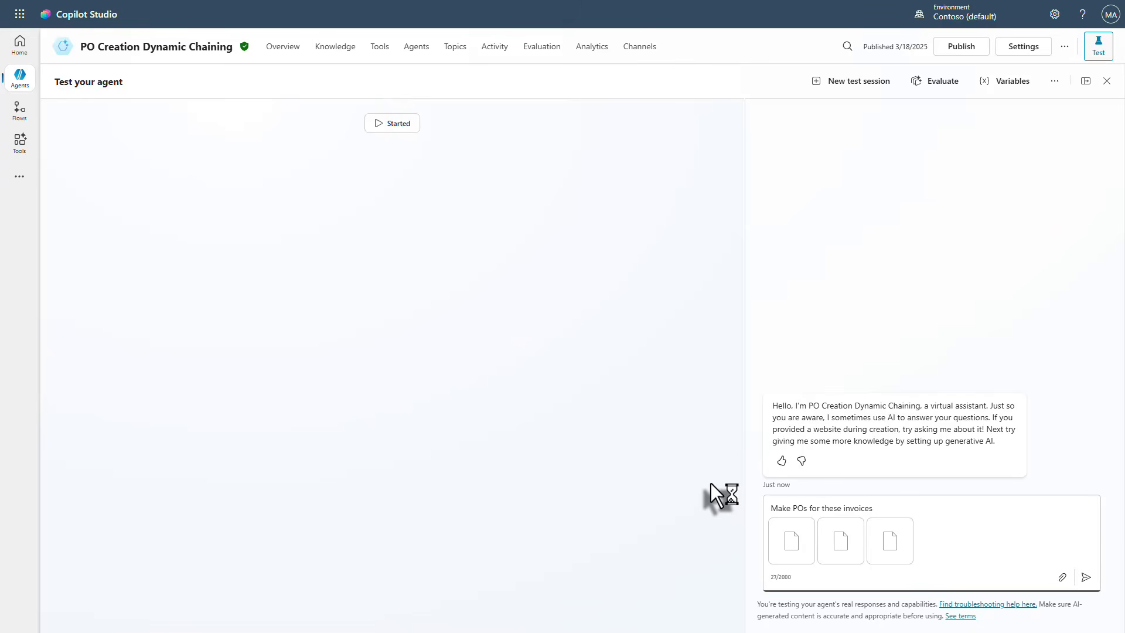
key("Return")
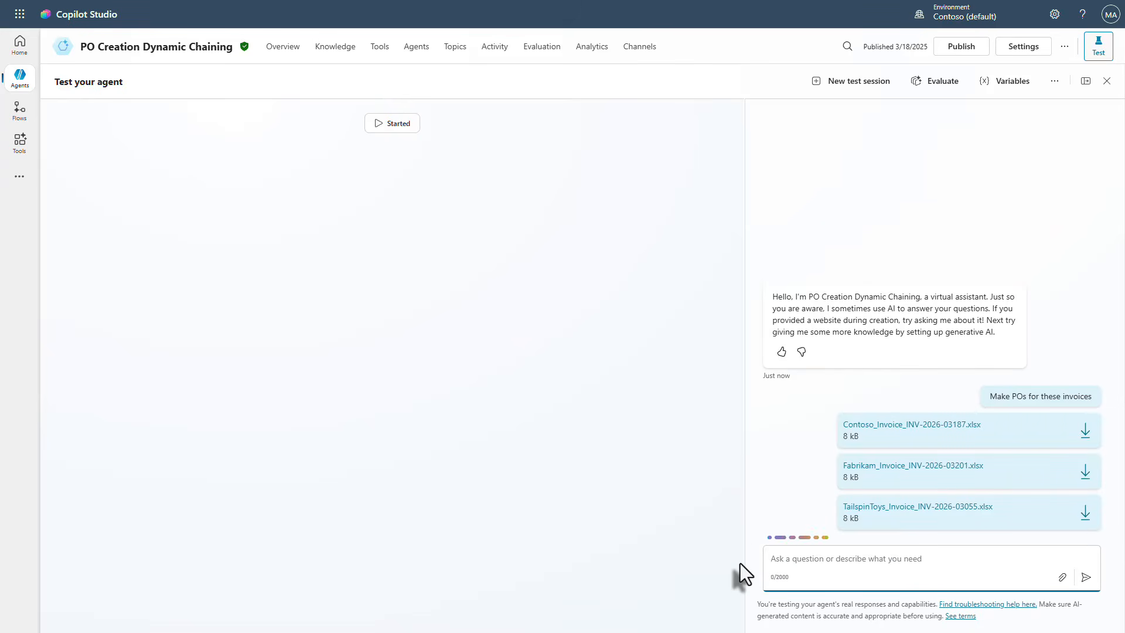